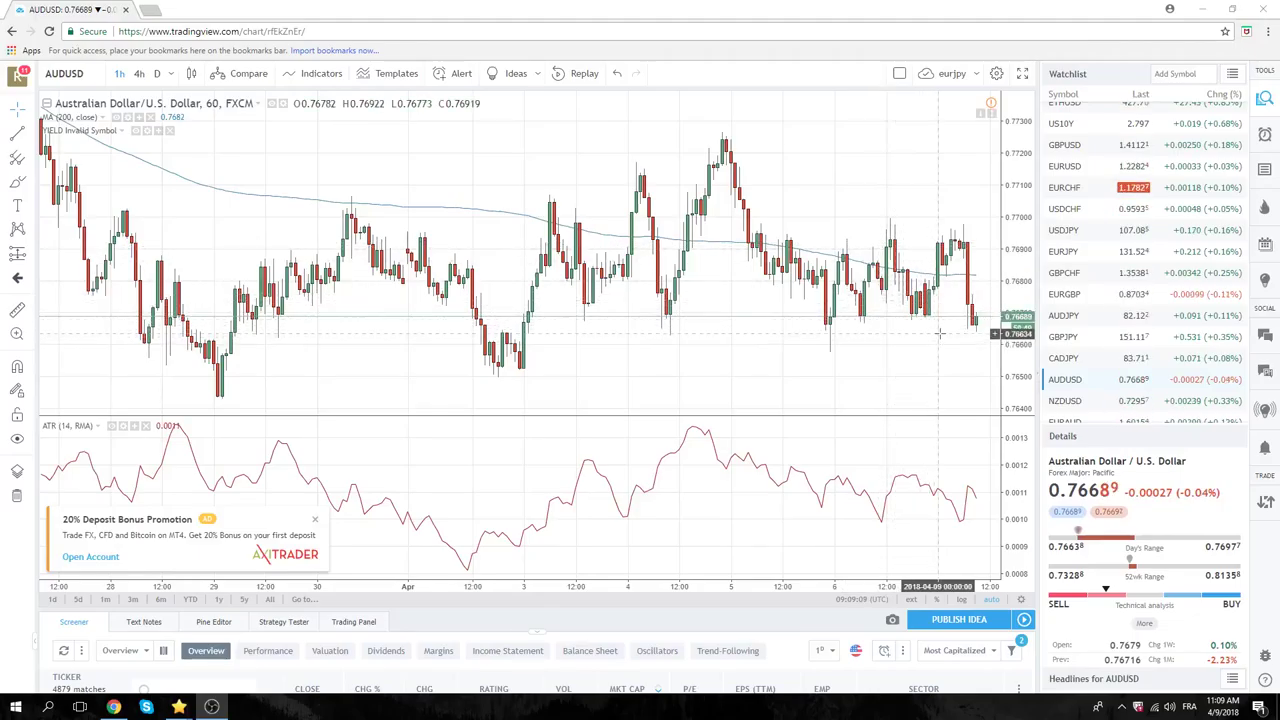
Step: Zoom out the AUDUSD 1h chart so the date axis starts around 19 March
{"action": "scroll", "coordinate": [886, 245], "scroll_direction": "down", "scroll_amount": 2}
{"action": "scroll", "coordinate": [886, 255], "scroll_direction": "down", "scroll_amount": 2}
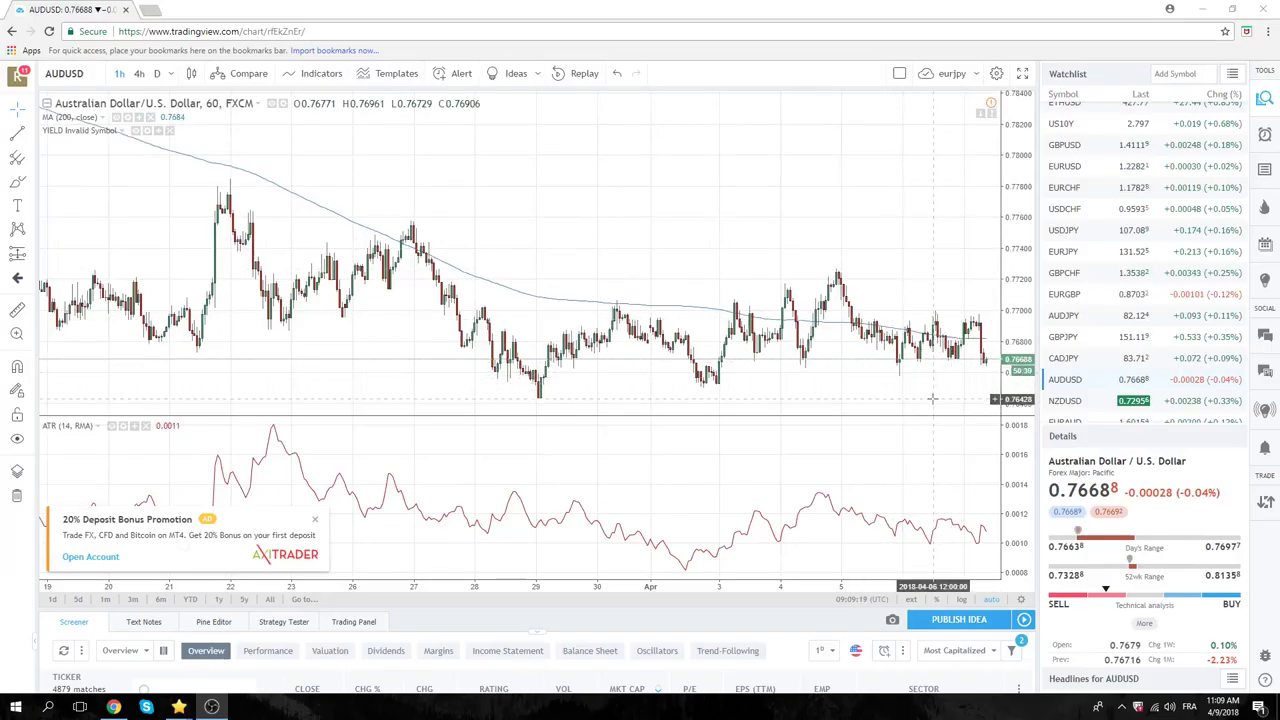
Step: Change the AUDUSD chart interval to daily (1D)
{"action": "type", "text": "1D"}
{"action": "key", "text": "Return"}
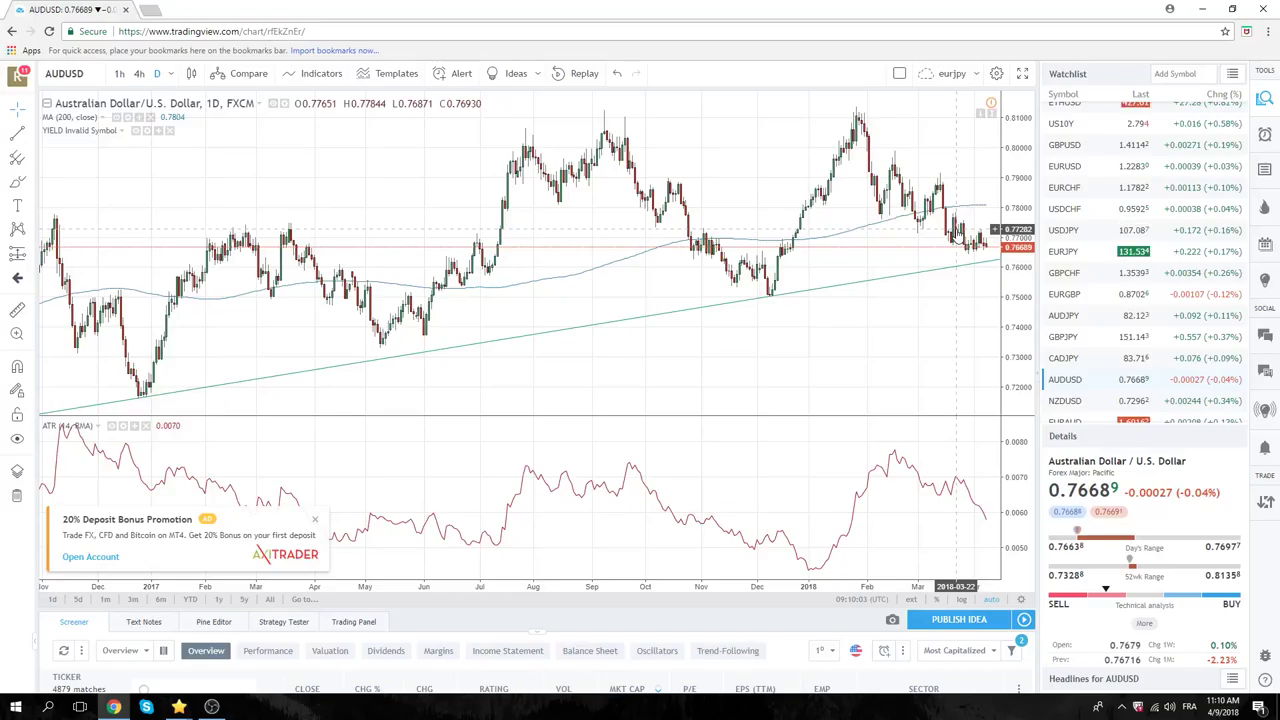
Step: View EURUSD on 1h candles, then switch the chart to GBPUSD
{"action": "left_click", "coordinate": [1073, 166]}
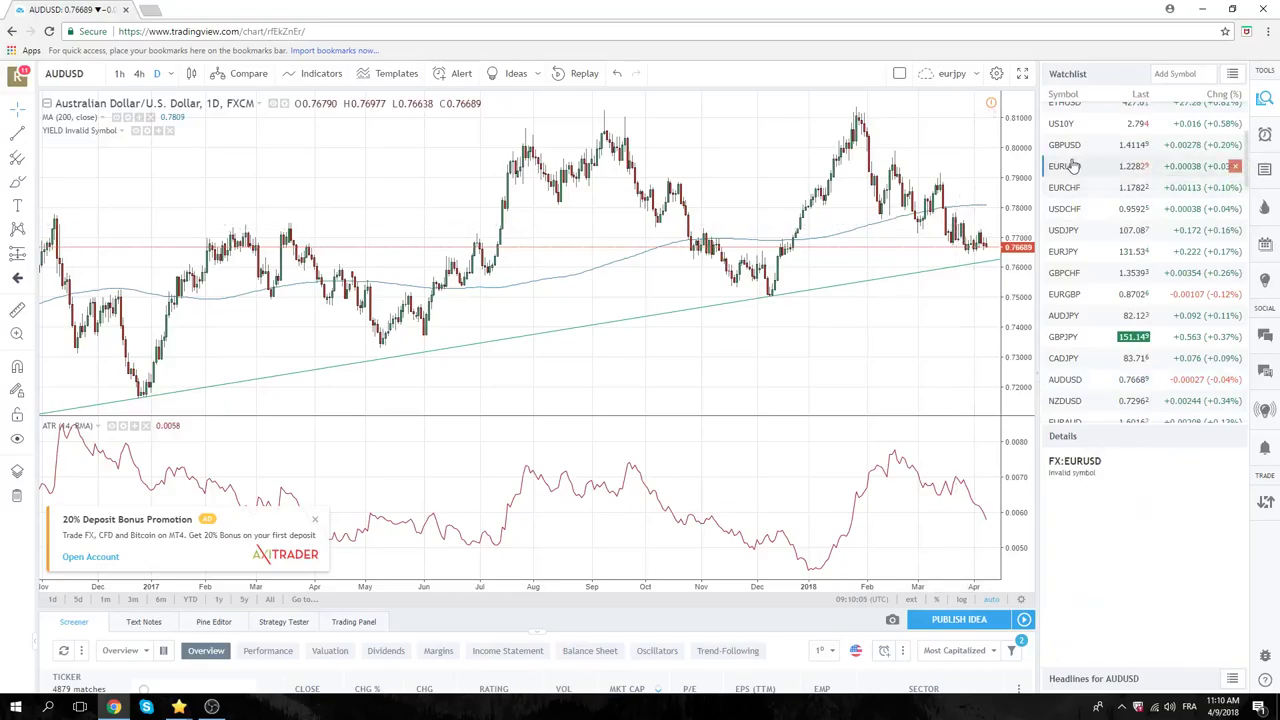
{"action": "left_click", "coordinate": [119, 74]}
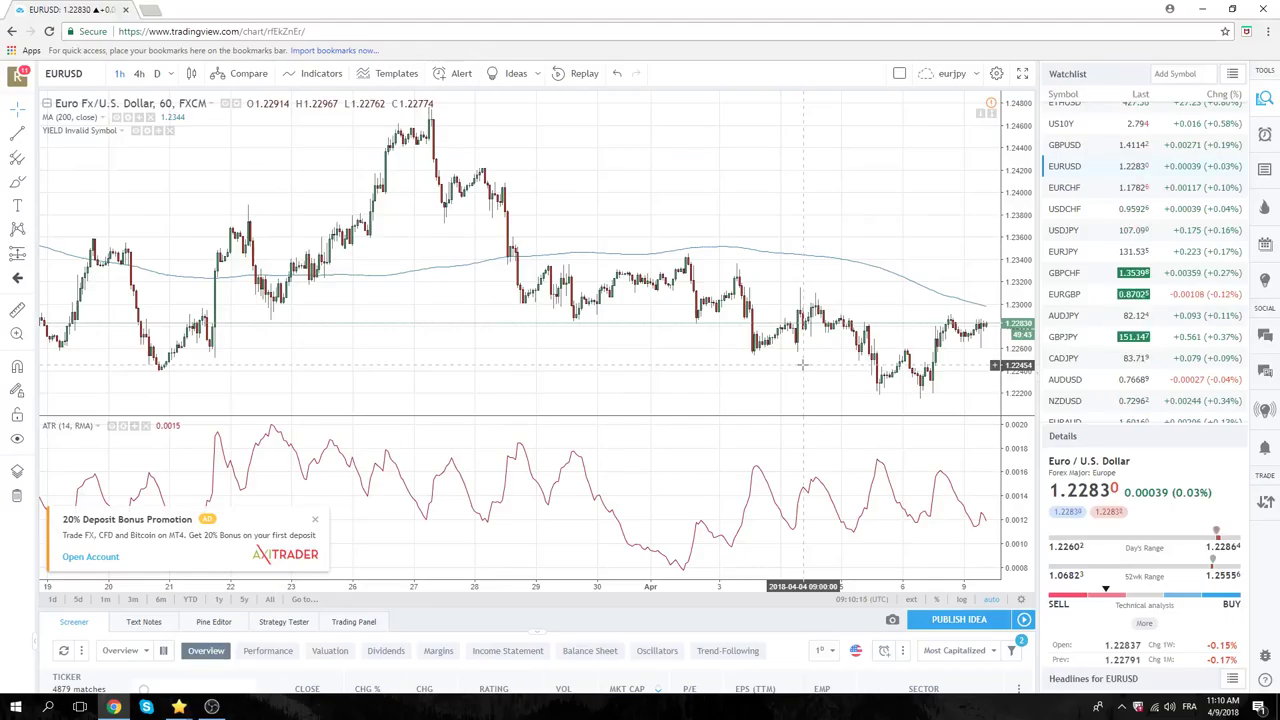
{"action": "left_click", "coordinate": [1068, 146]}
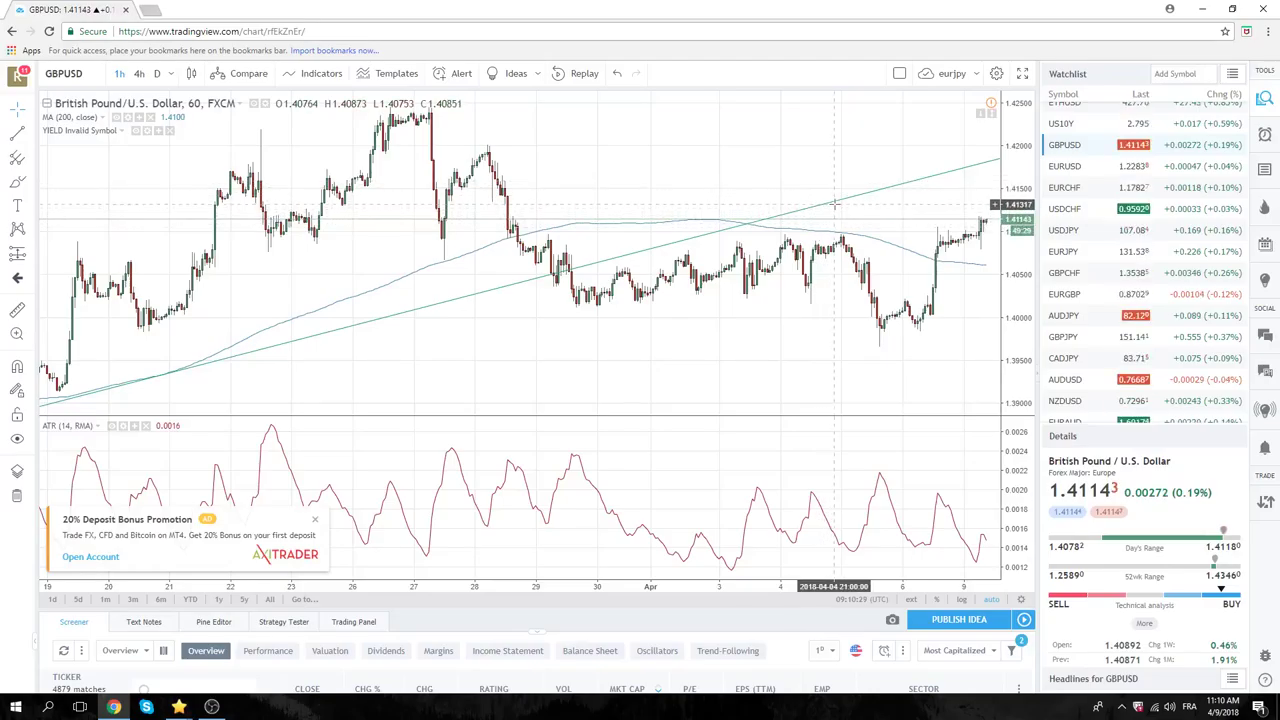
Step: Chart USDJPY from the watchlist, then scroll the watchlist to its bottom
{"action": "left_click", "coordinate": [1062, 232]}
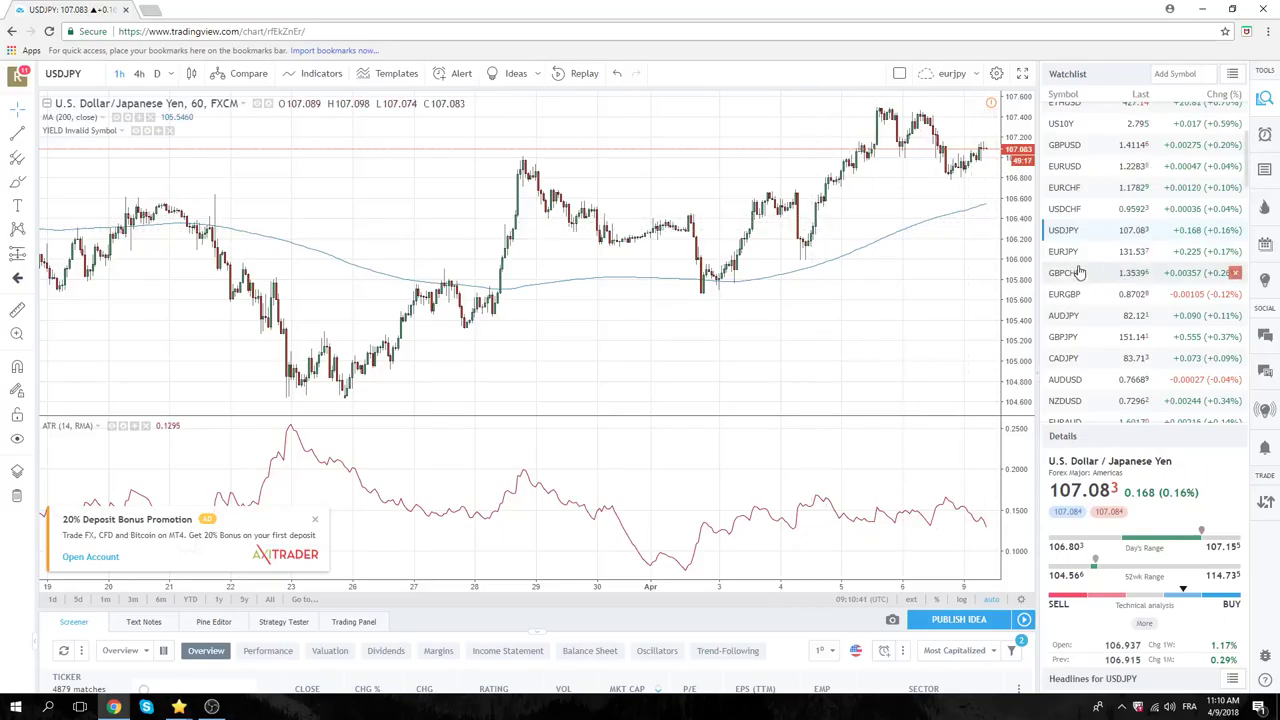
{"action": "scroll", "coordinate": [1080, 272], "scroll_direction": "down", "scroll_amount": 3}
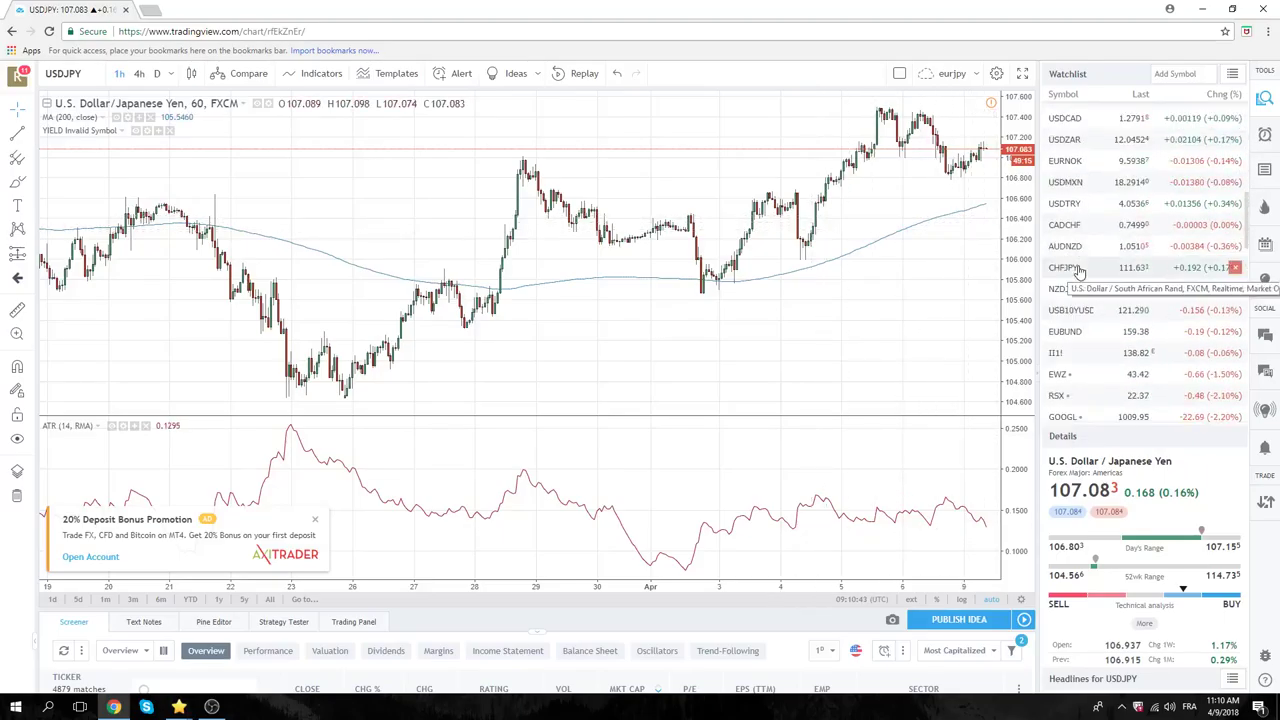
{"action": "scroll", "coordinate": [1080, 272], "scroll_direction": "down", "scroll_amount": 3}
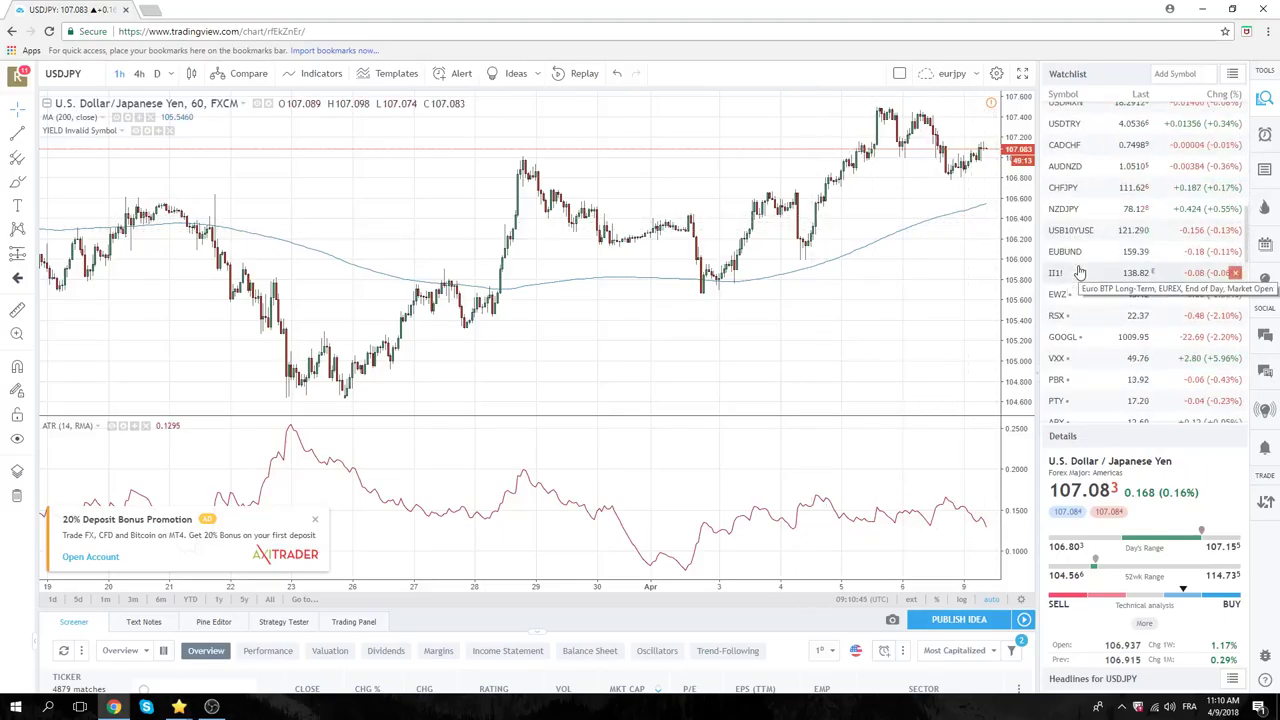
{"action": "scroll", "coordinate": [1080, 272], "scroll_direction": "down", "scroll_amount": 3}
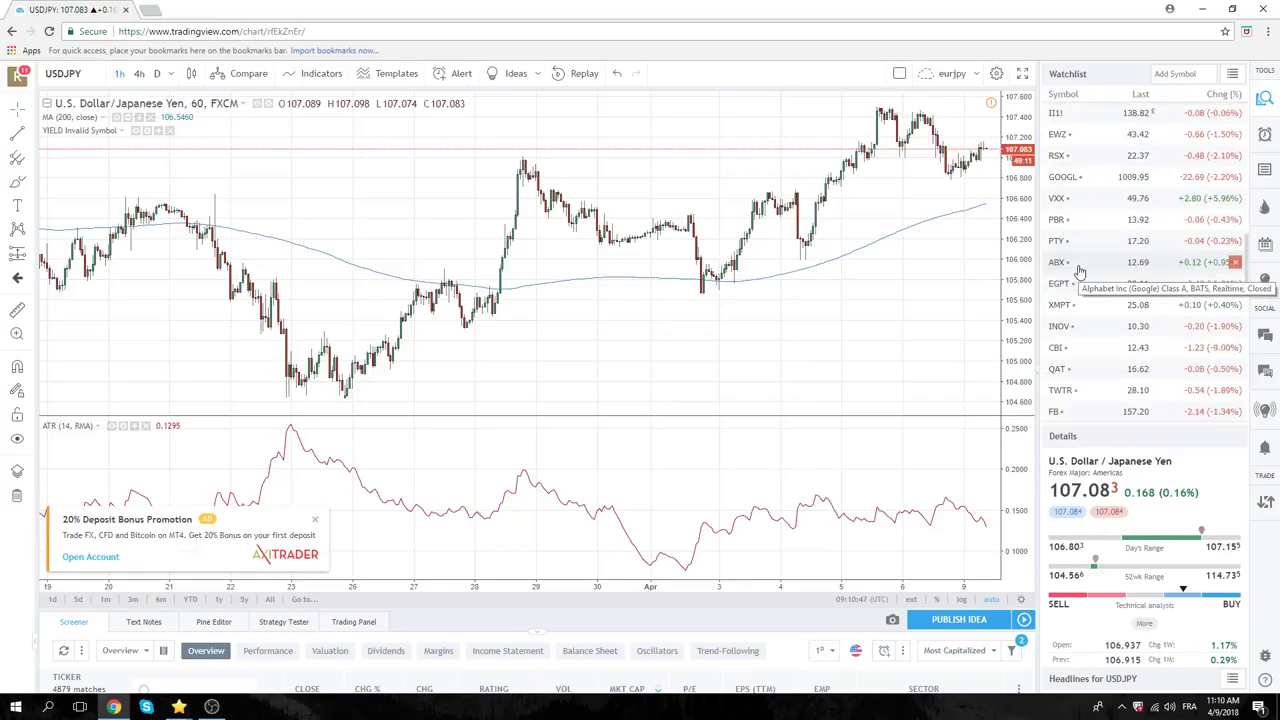
{"action": "scroll", "coordinate": [1080, 270], "scroll_direction": "down", "scroll_amount": 3}
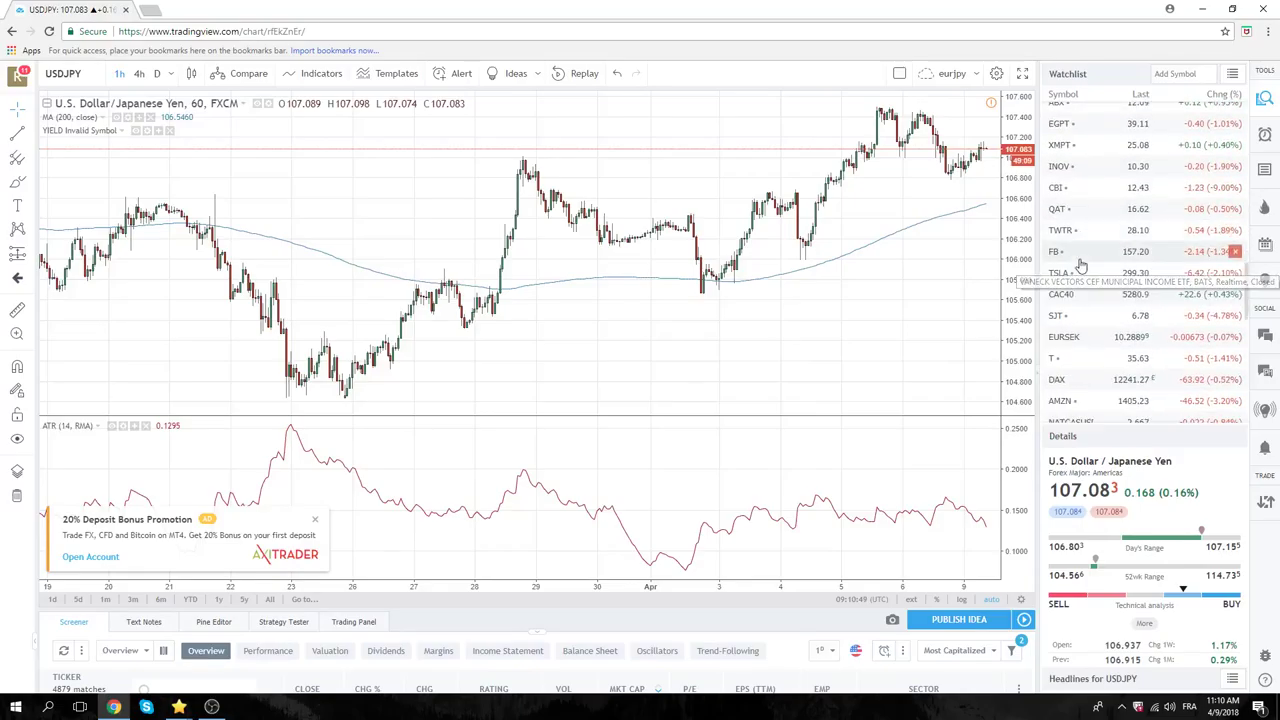
{"action": "scroll", "coordinate": [1080, 265], "scroll_direction": "down", "scroll_amount": 1}
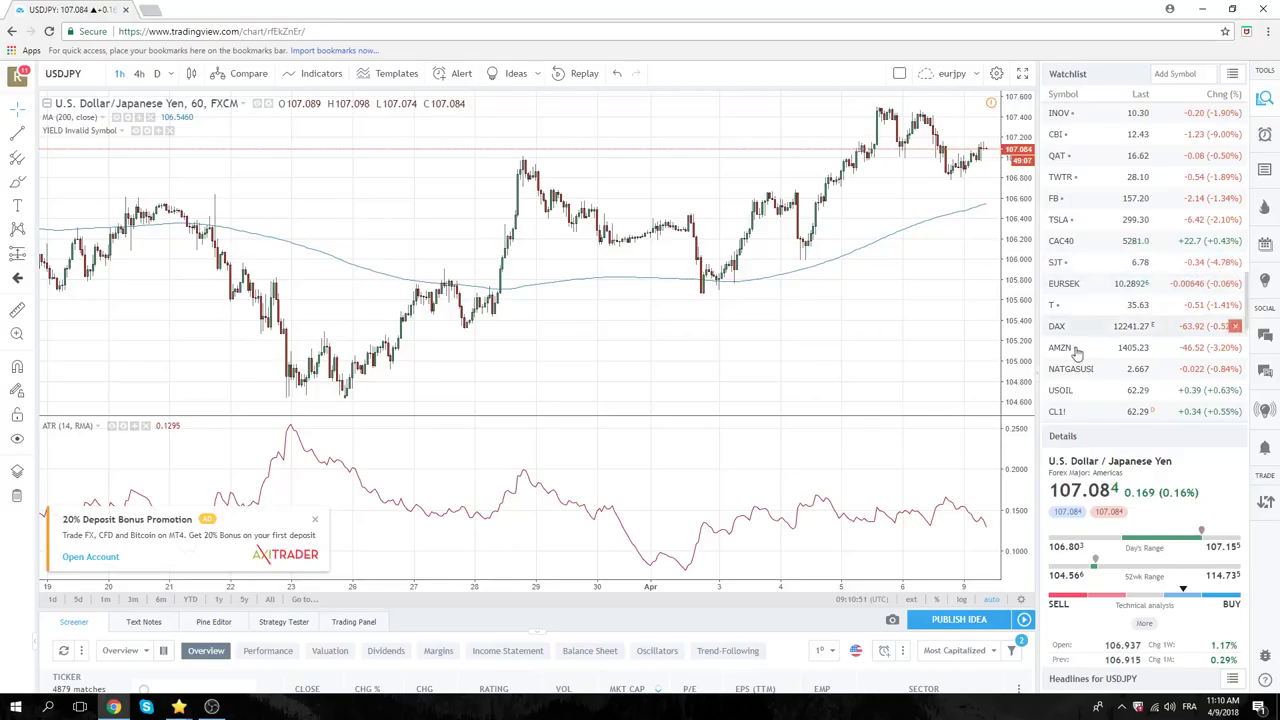
Step: Chart CL1! crude oil futures from the watchlist, then scroll the watchlist back to the top
{"action": "left_click", "coordinate": [1057, 411]}
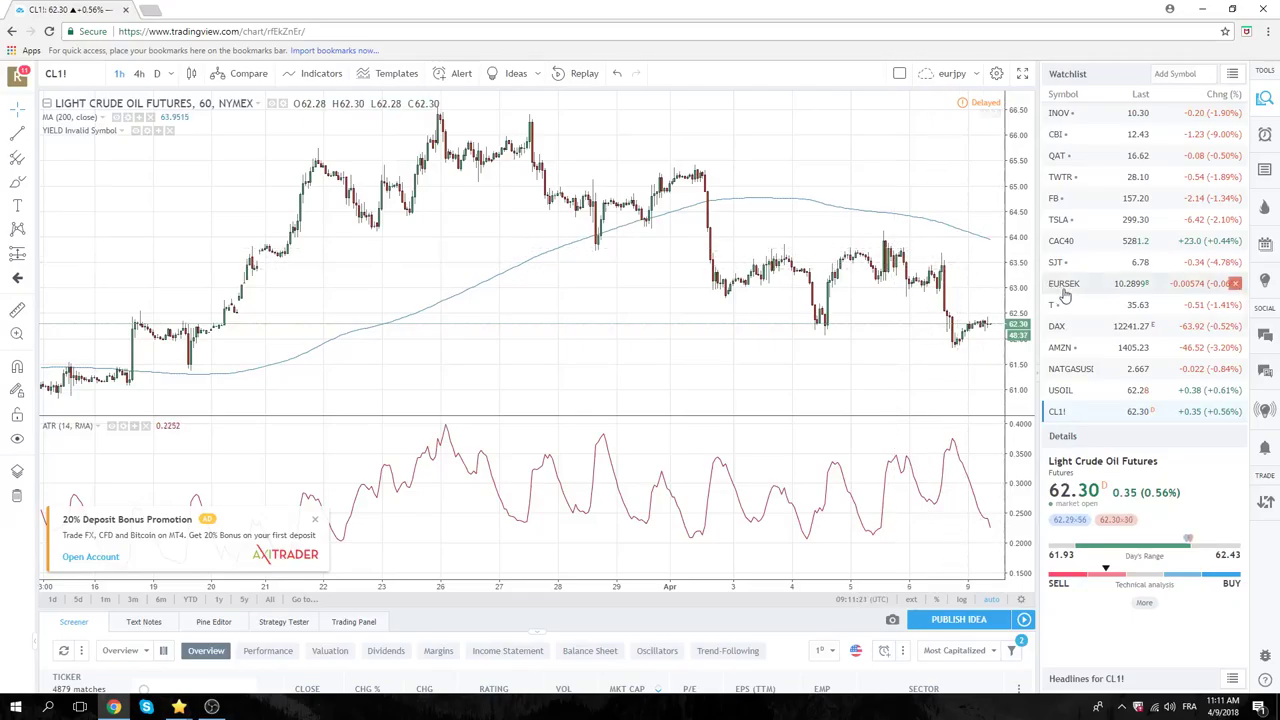
{"action": "scroll", "coordinate": [1062, 292], "scroll_direction": "up", "scroll_amount": 2}
{"action": "scroll", "coordinate": [1066, 298], "scroll_direction": "up", "scroll_amount": 1}
{"action": "scroll", "coordinate": [1066, 298], "scroll_direction": "up", "scroll_amount": 1}
{"action": "scroll", "coordinate": [1075, 302], "scroll_direction": "up", "scroll_amount": 1}
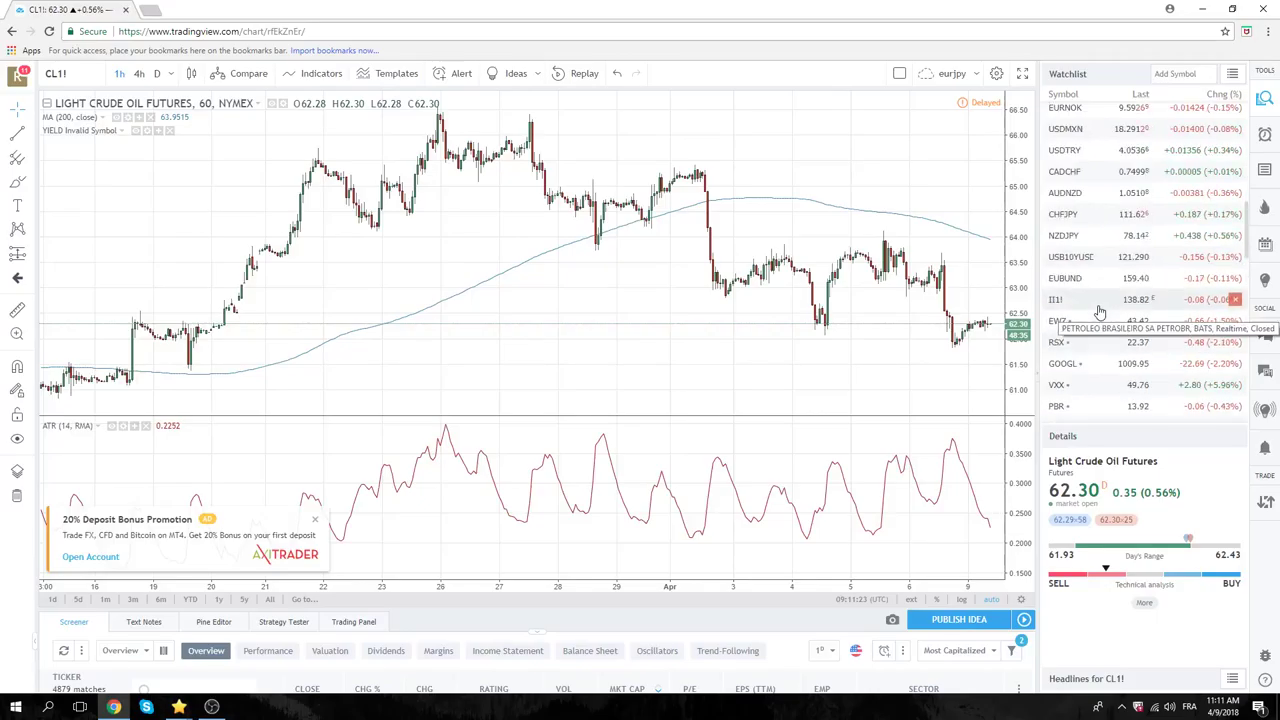
{"action": "scroll", "coordinate": [1085, 306], "scroll_direction": "up", "scroll_amount": 1}
{"action": "scroll", "coordinate": [1099, 312], "scroll_direction": "up", "scroll_amount": 2}
{"action": "scroll", "coordinate": [1099, 312], "scroll_direction": "up", "scroll_amount": 1}
{"action": "scroll", "coordinate": [1099, 312], "scroll_direction": "up", "scroll_amount": 1}
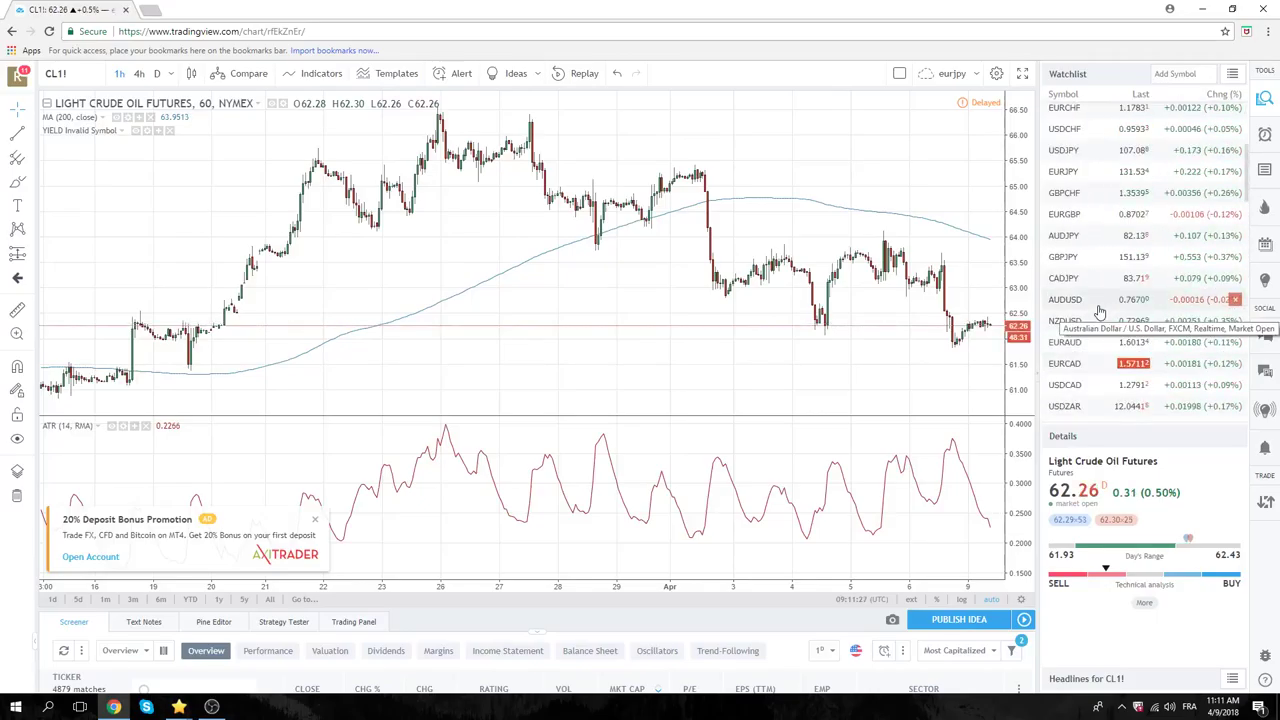
{"action": "scroll", "coordinate": [1110, 312], "scroll_direction": "up", "scroll_amount": 1}
{"action": "scroll", "coordinate": [1116, 314], "scroll_direction": "up", "scroll_amount": 2}
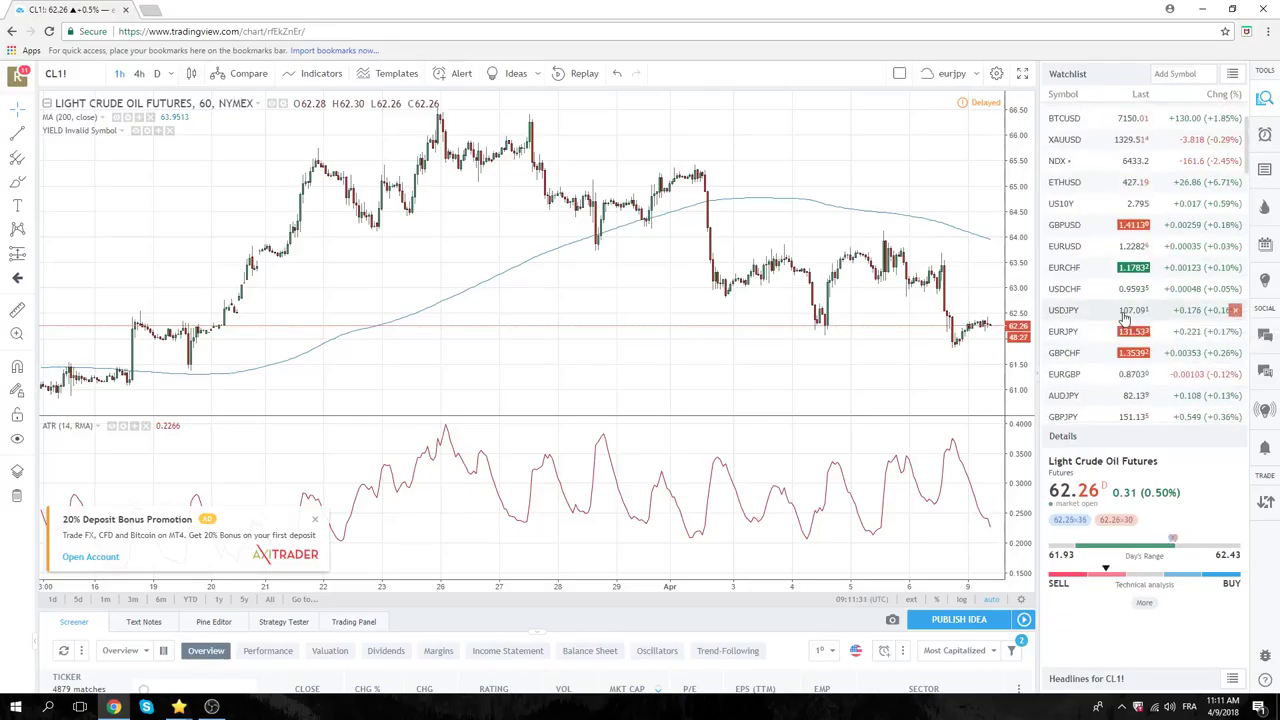
{"action": "scroll", "coordinate": [1120, 316], "scroll_direction": "down", "scroll_amount": 2}
{"action": "scroll", "coordinate": [1124, 317], "scroll_direction": "up", "scroll_amount": 3}
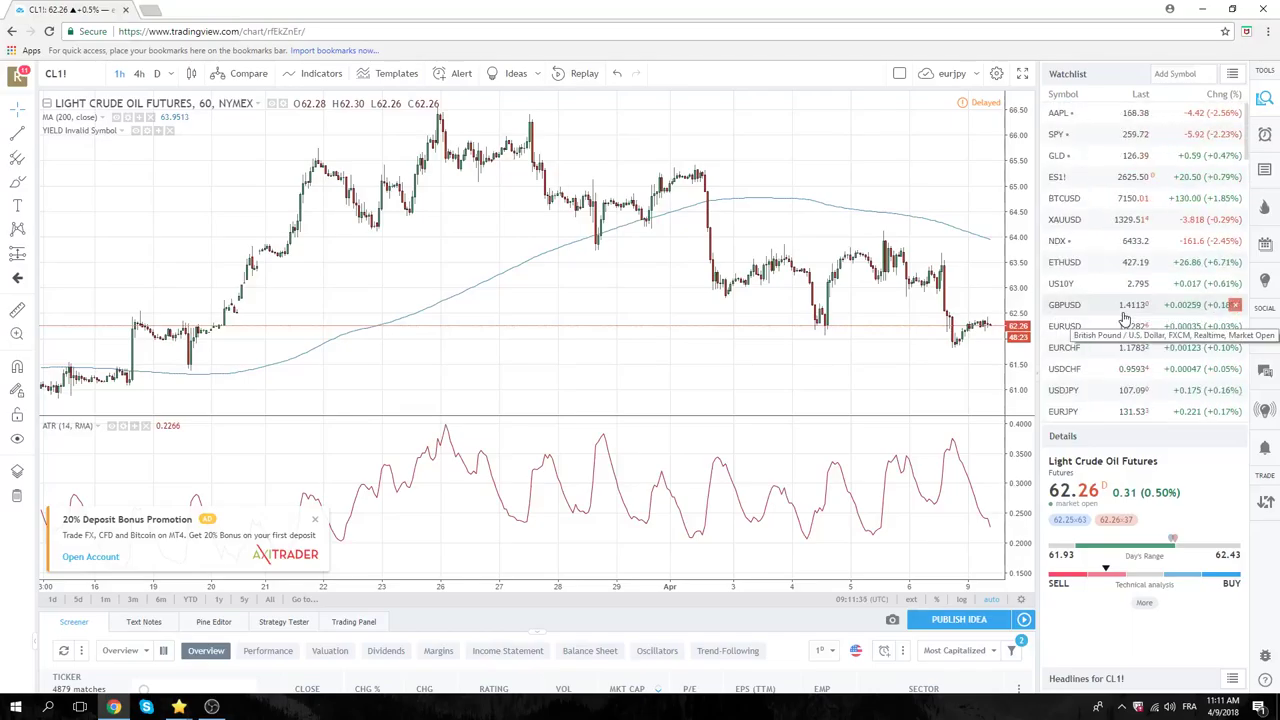
{"action": "scroll", "coordinate": [1058, 210], "scroll_direction": "up", "scroll_amount": 1}
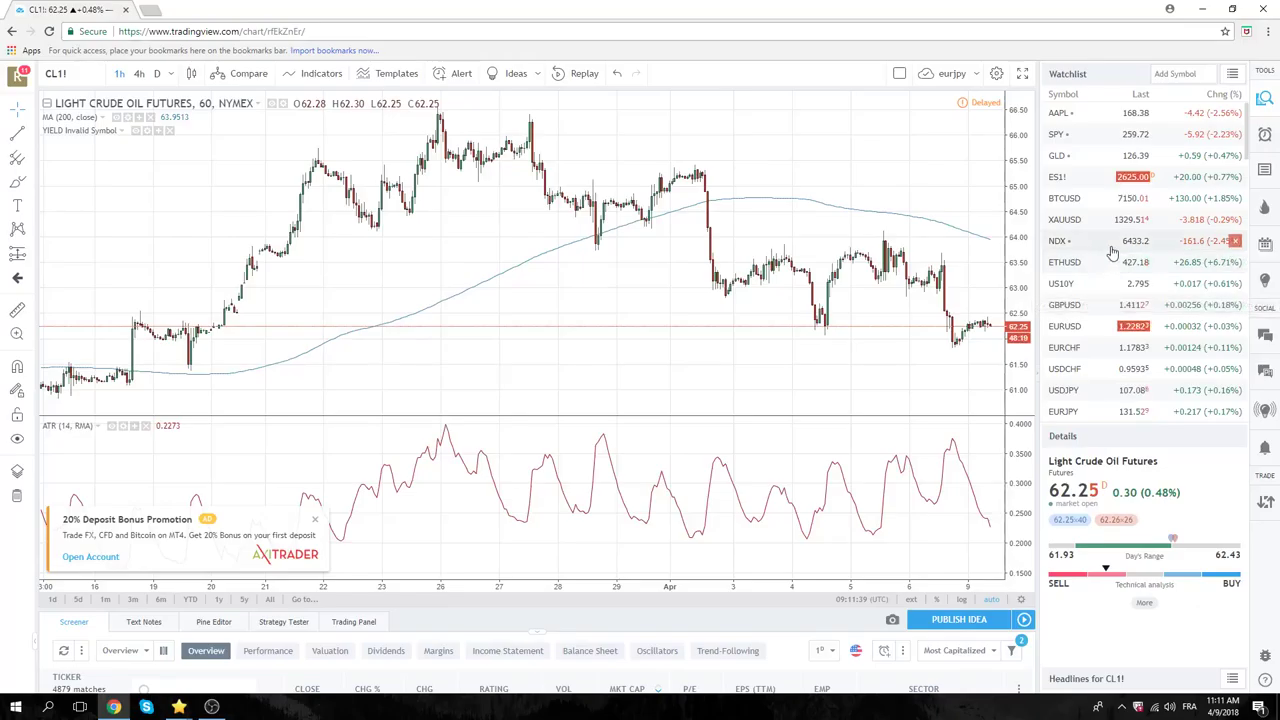
Step: Switch the chart to BTCUSD (Coinbase) from the watchlist
{"action": "left_click", "coordinate": [1065, 200]}
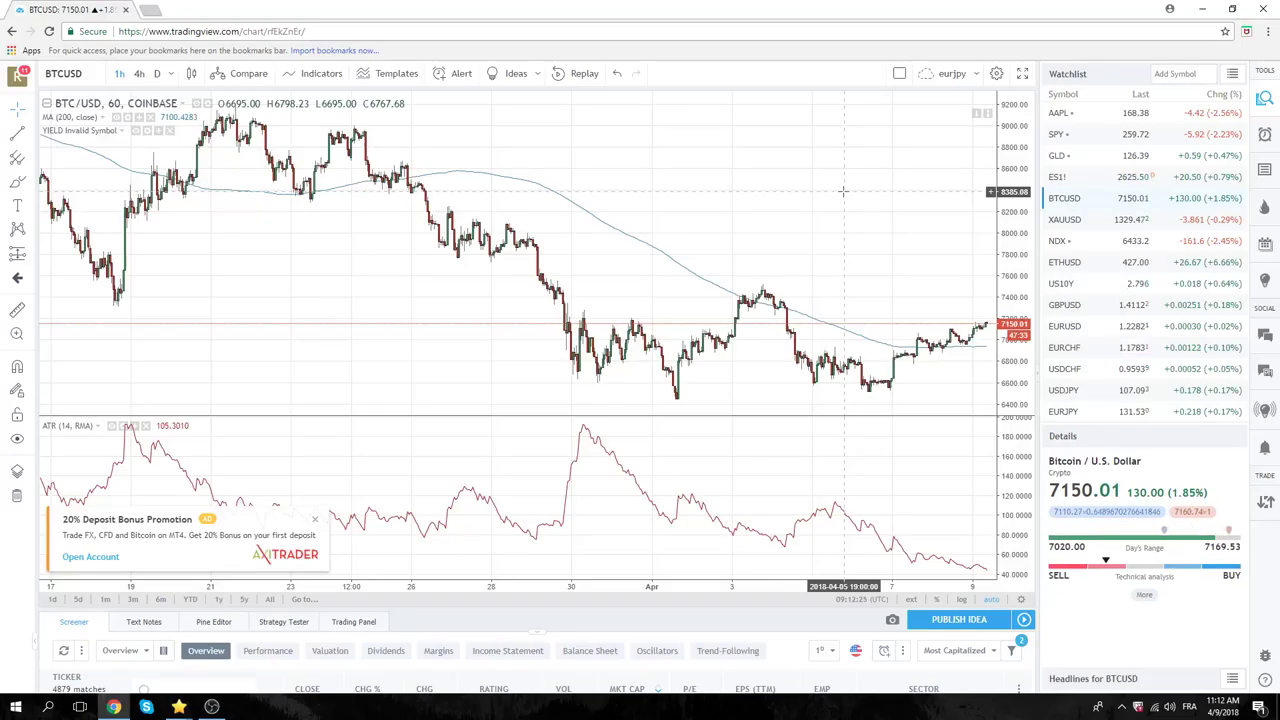
Step: Put BTCUSD on D candles and zoom to about July 2017 through early April 2018
{"action": "left_click", "coordinate": [157, 74]}
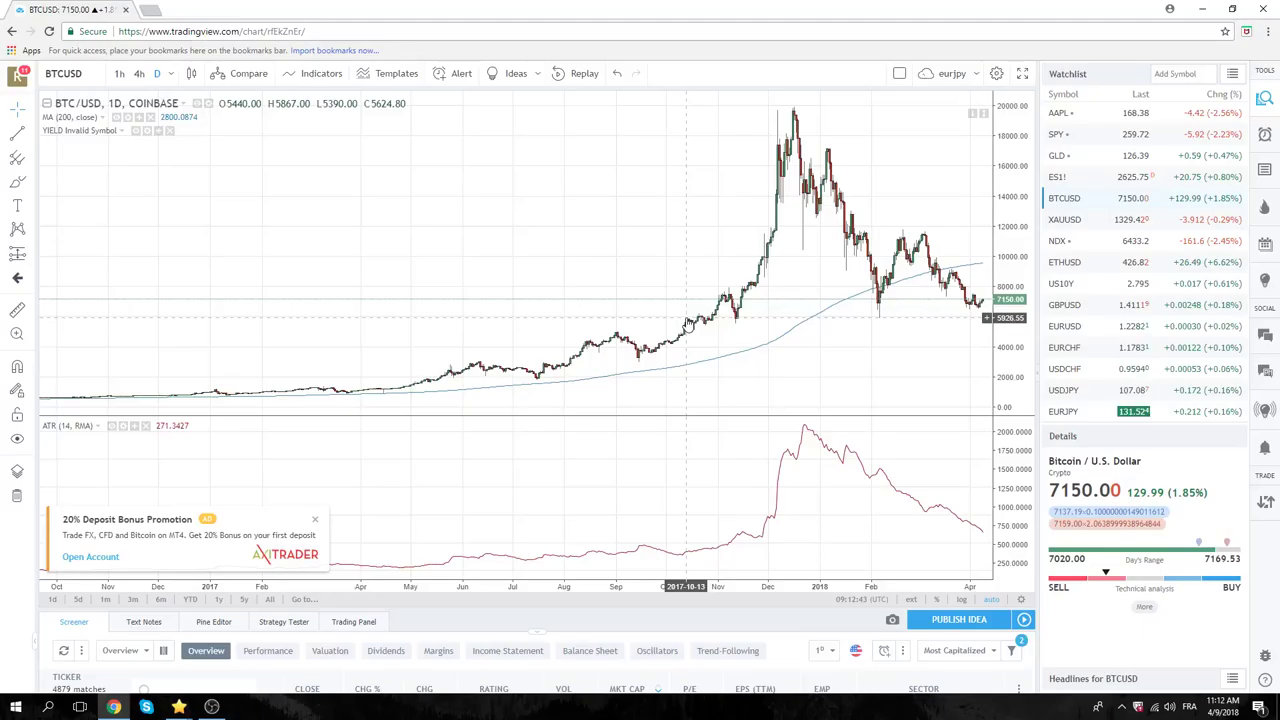
{"action": "scroll", "coordinate": [622, 306], "scroll_direction": "up", "scroll_amount": 5}
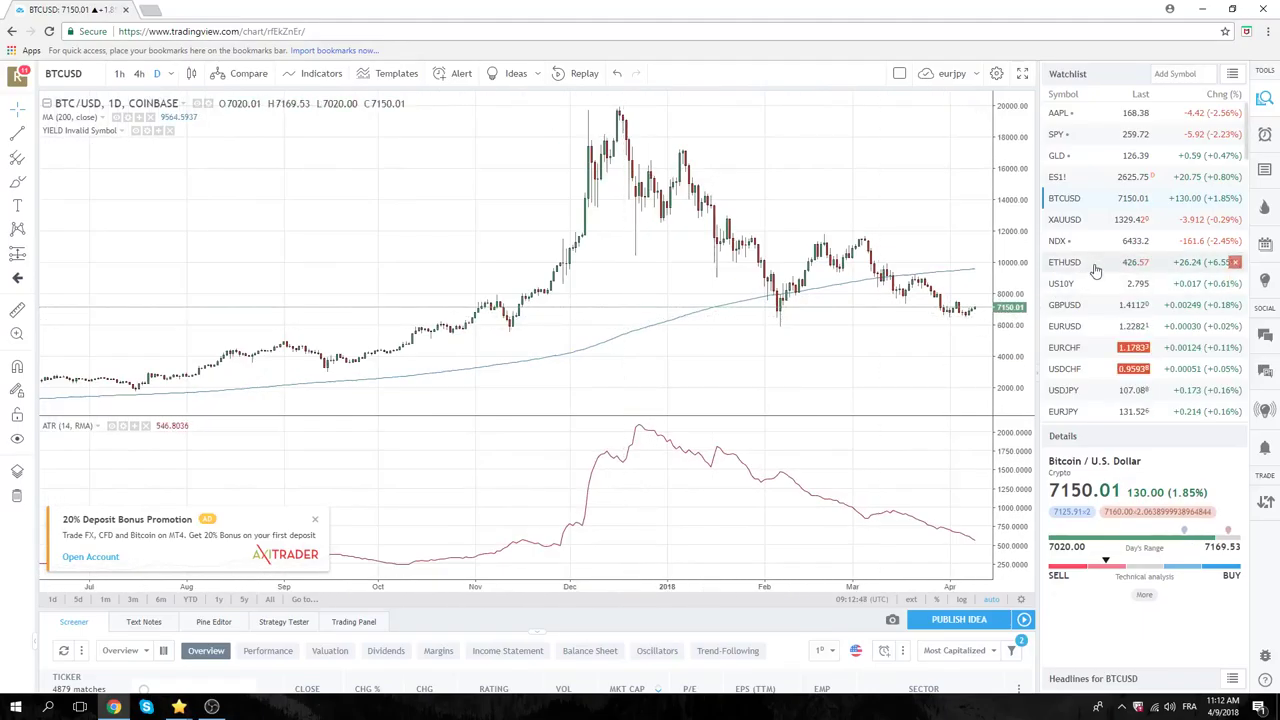
{"action": "scroll", "coordinate": [1103, 241], "scroll_direction": "down", "scroll_amount": 2}
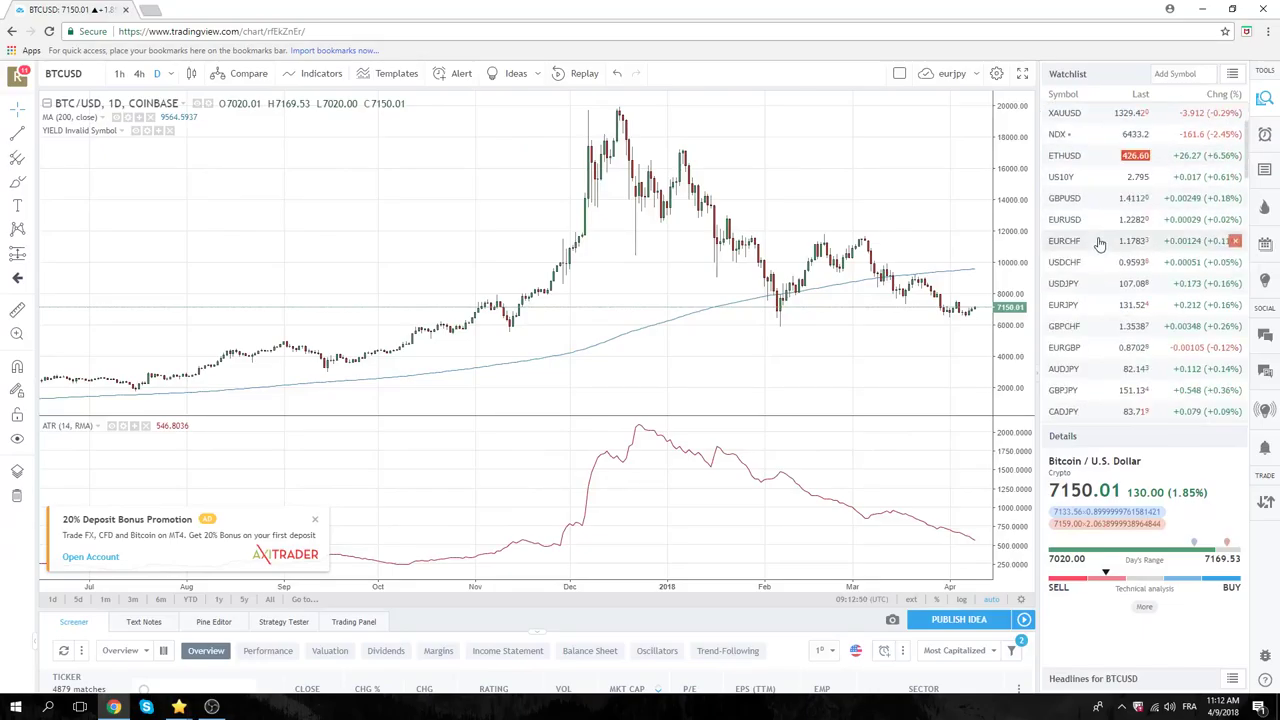
{"action": "scroll", "coordinate": [1098, 243], "scroll_direction": "up", "scroll_amount": 2}
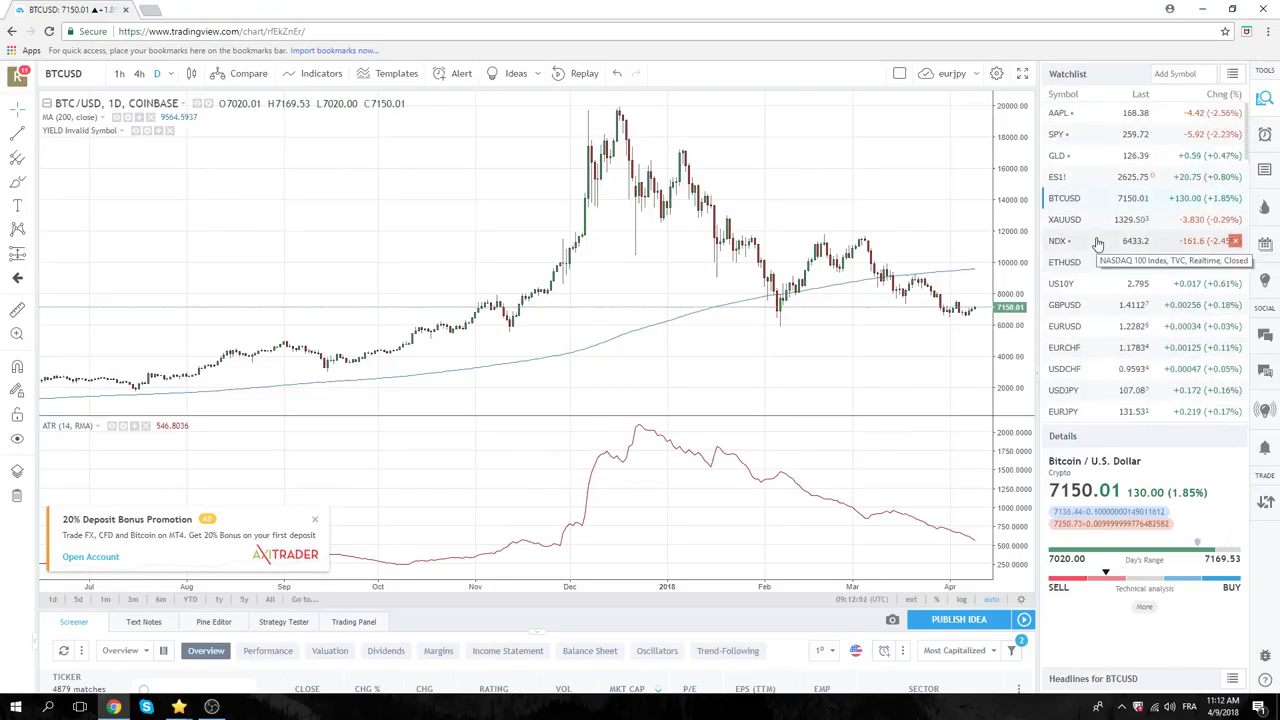